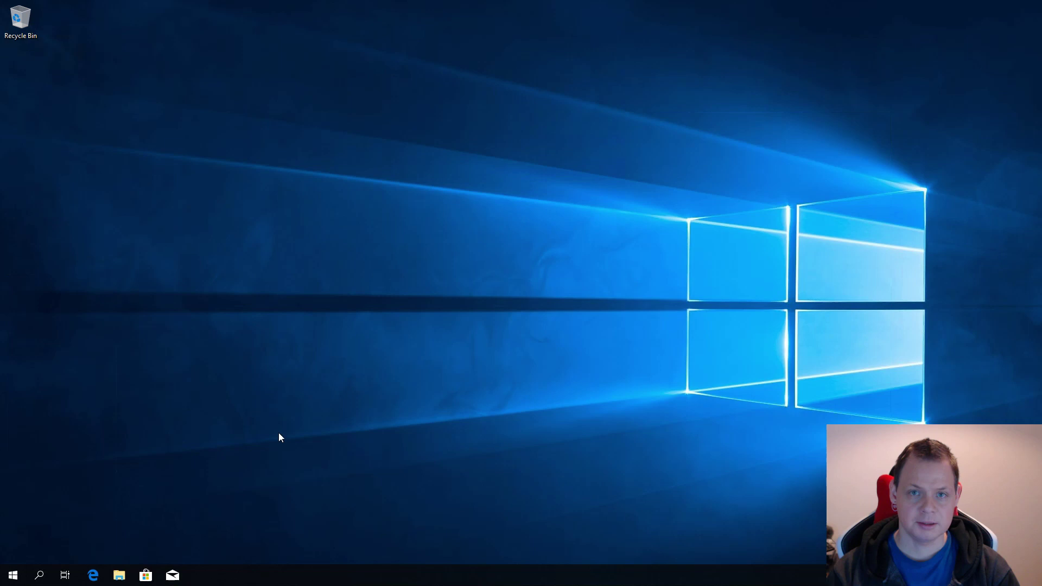
Reopen File Explorer at Quick access from the Start power-user menu and move the window higher.
left_click(119, 577)
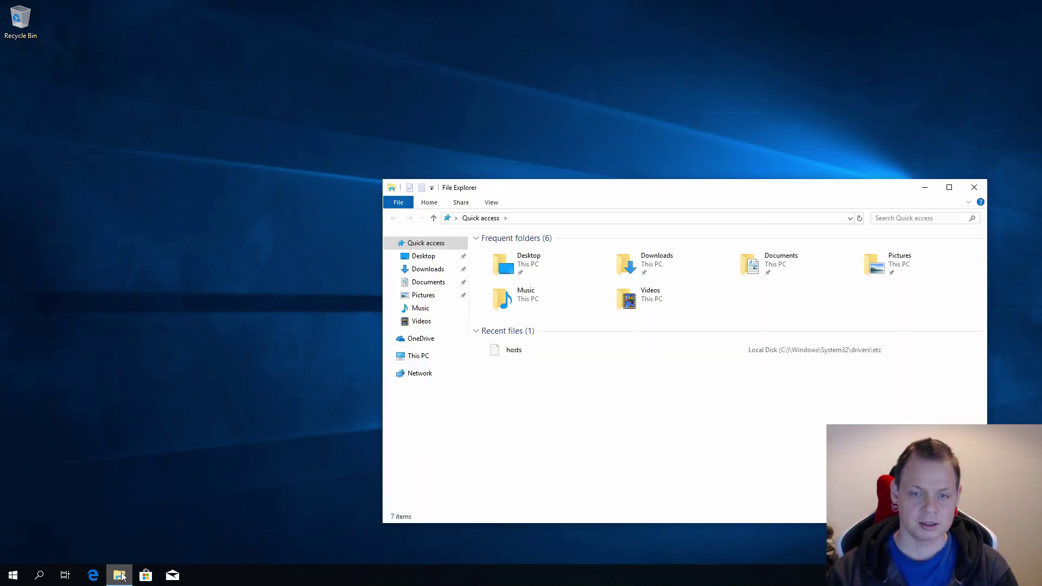
left_click(976, 185)
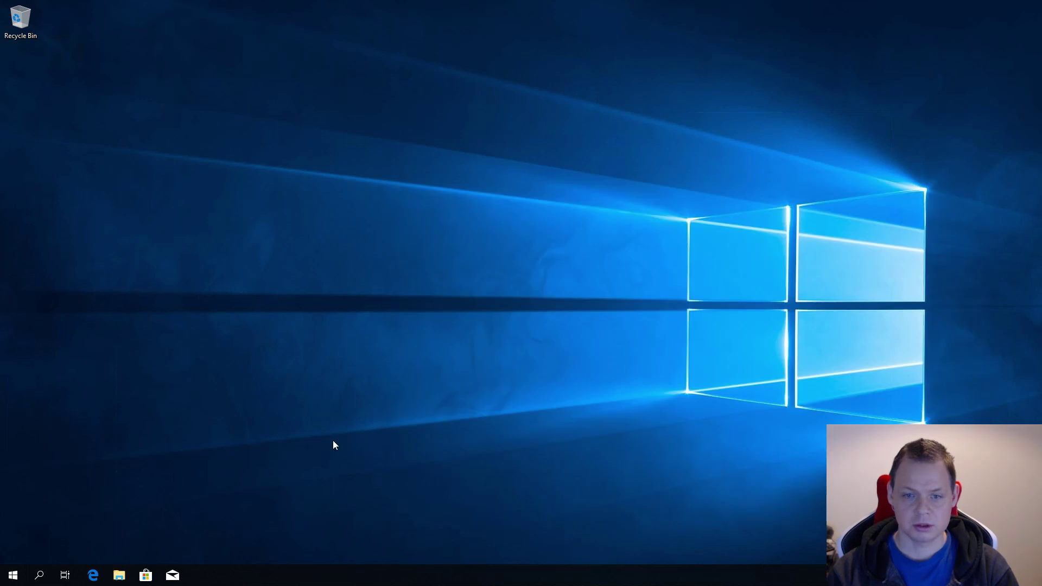
right_click(17, 574)
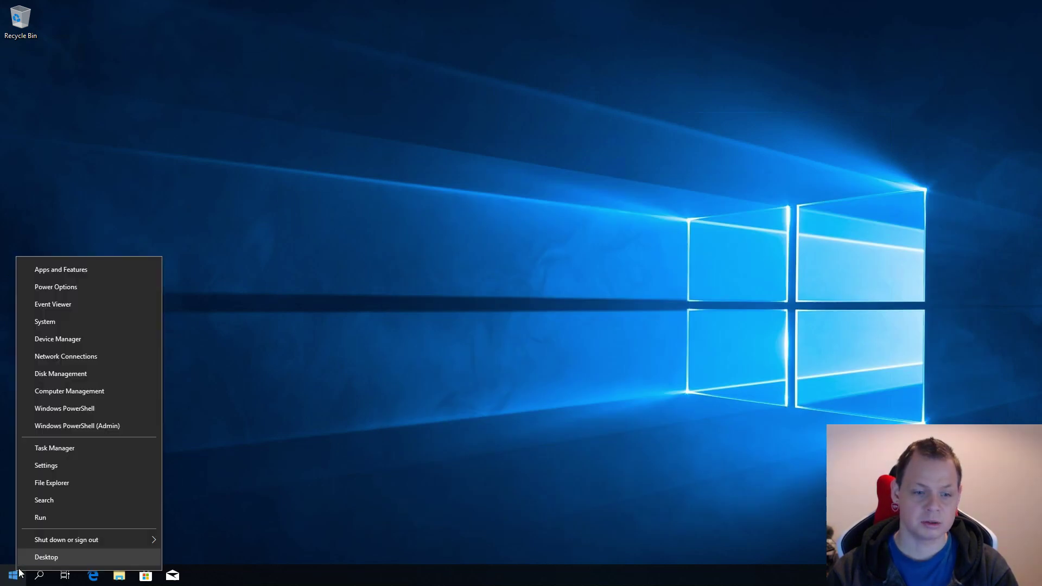
left_click(62, 484)
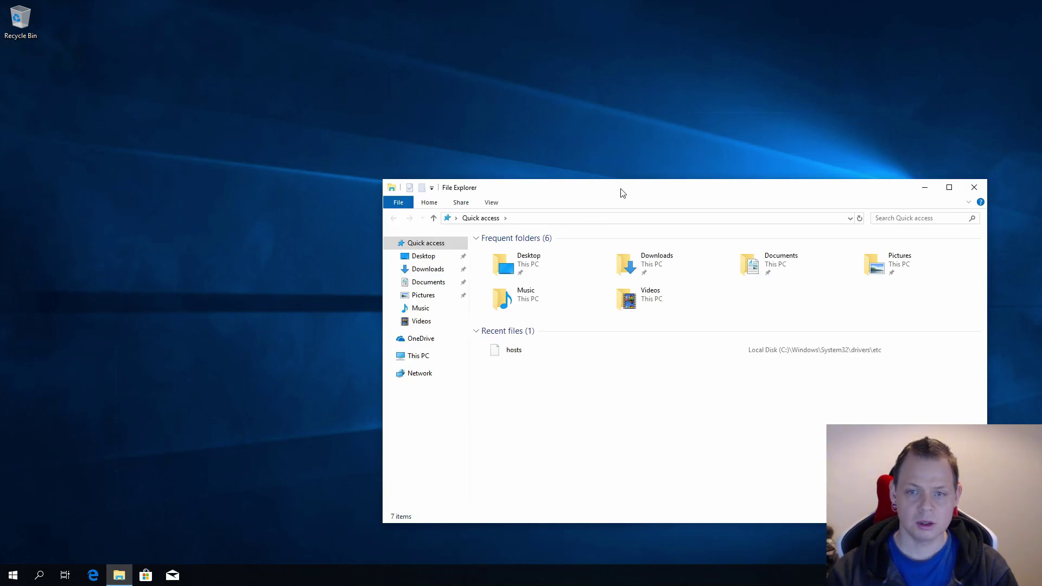
left_click_drag(622, 193, 414, 114)
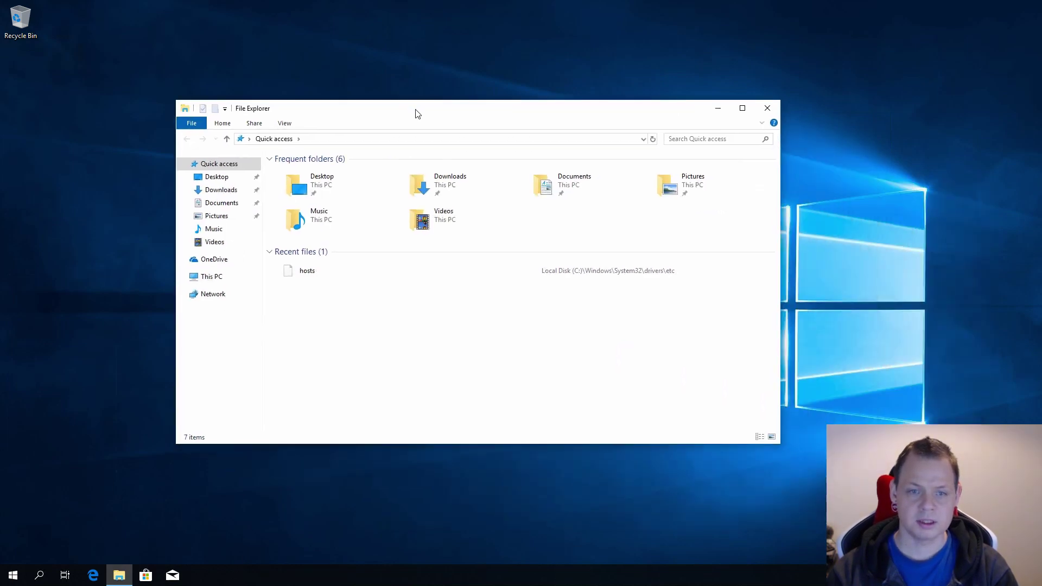
Go to \\192.168.0.215 from the address bar to reach the server's credentials prompt.
left_click(425, 139)
type("\\\\")
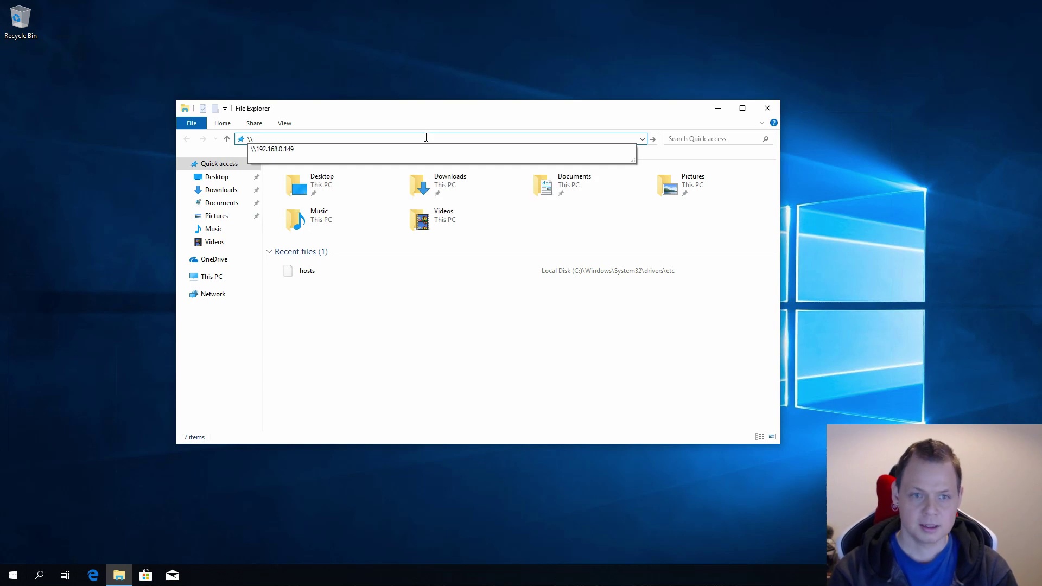
type("192.168.0.215")
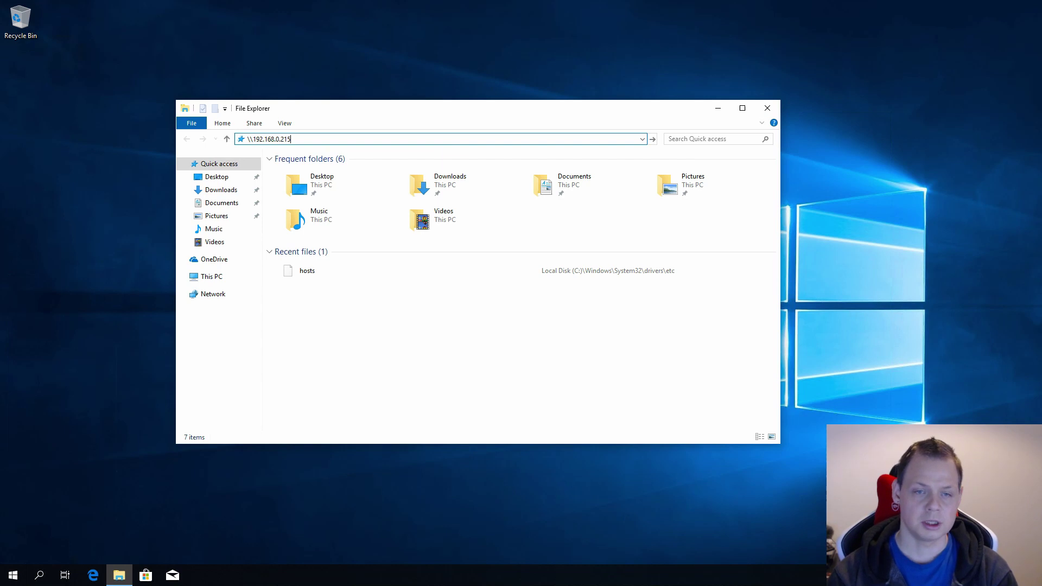
key("Home")
key("Return")
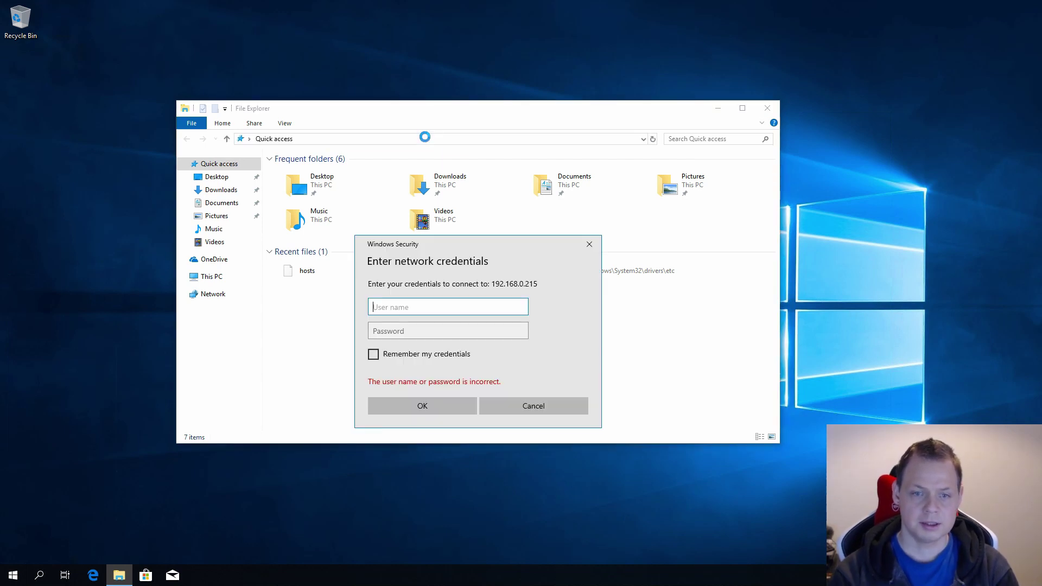
type("youtbe-")
Correct the user name, enter the password, remember credentials, and submit to list the twelve shares.
key("BackSpace")
key("BackSpace")
key("BackSpace")
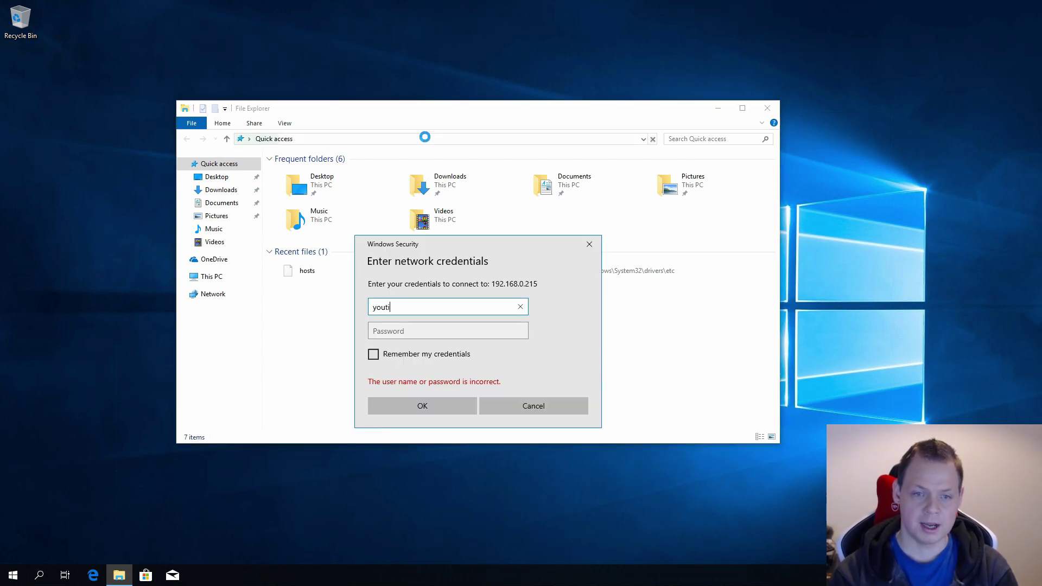
type("be")
key("BackSpace")
key("BackSpace")
type("ube-")
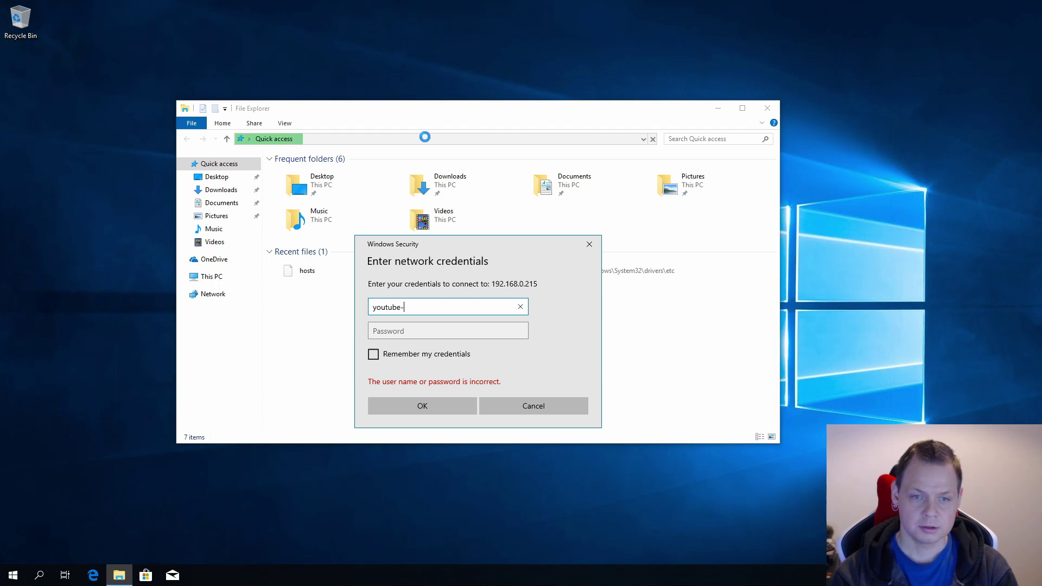
type("u")
type("ser")
key("Tab")
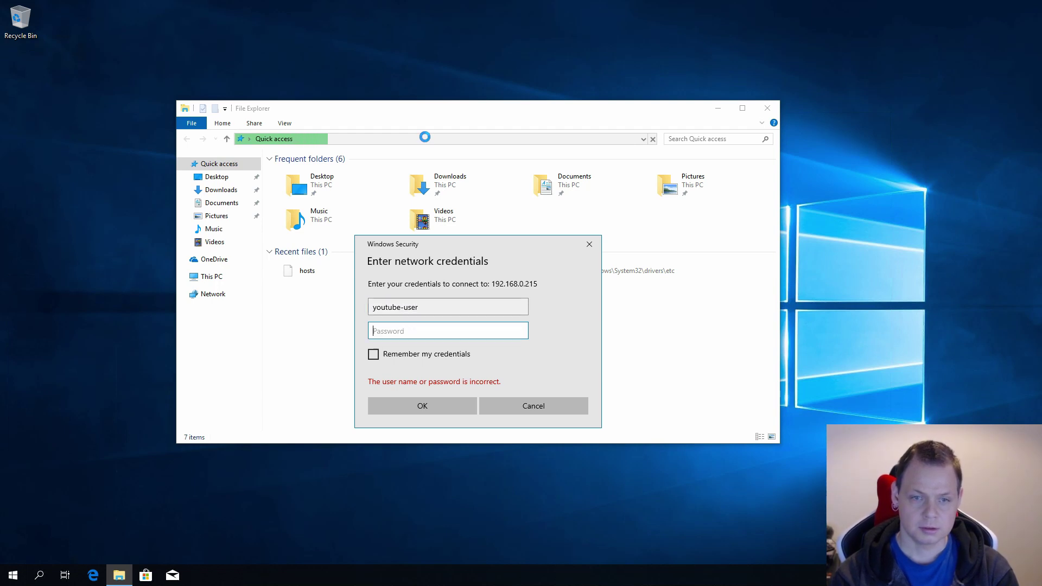
type("•••••••••")
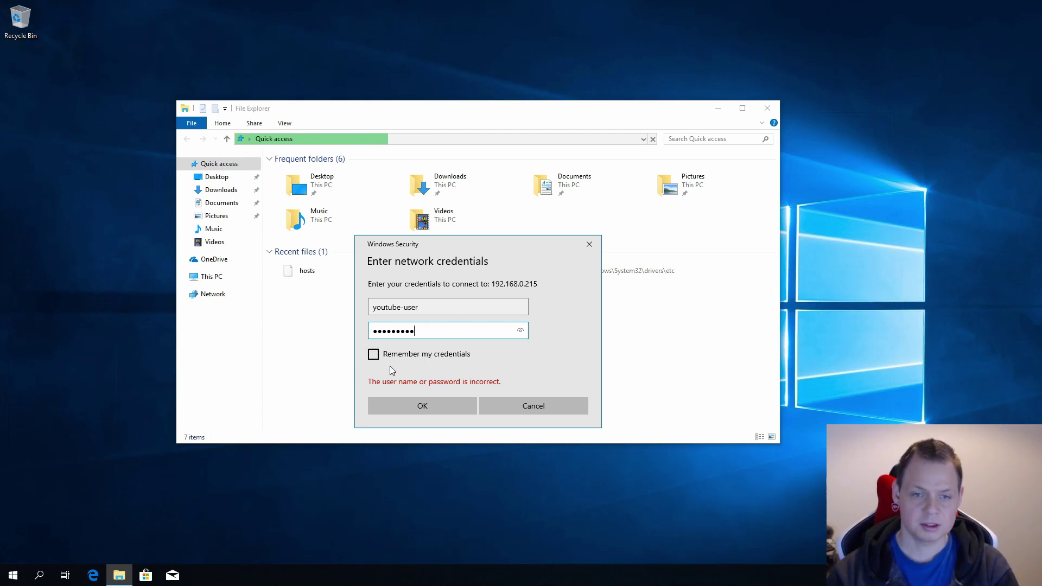
left_click(443, 358)
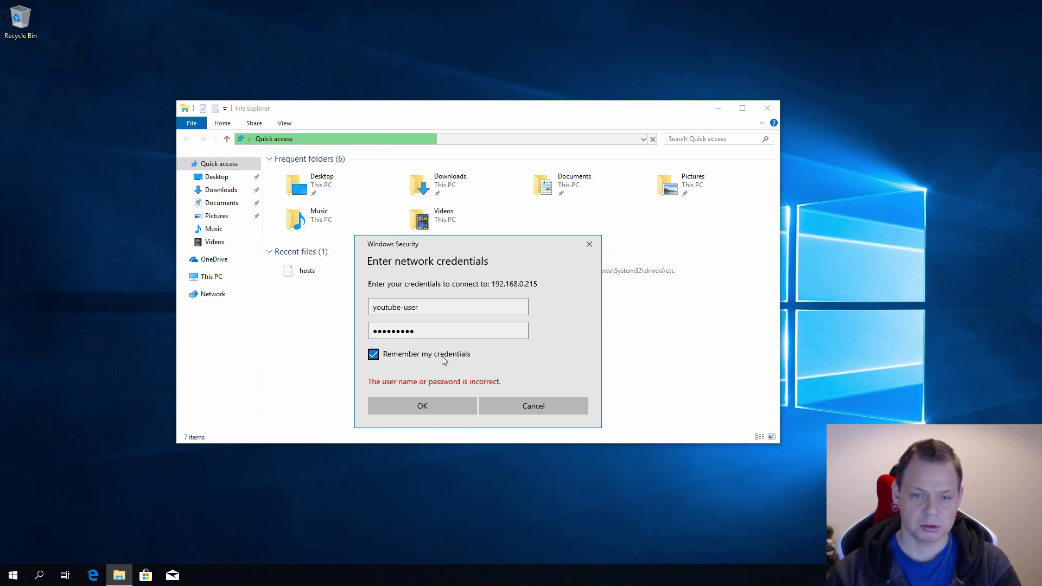
left_click(439, 410)
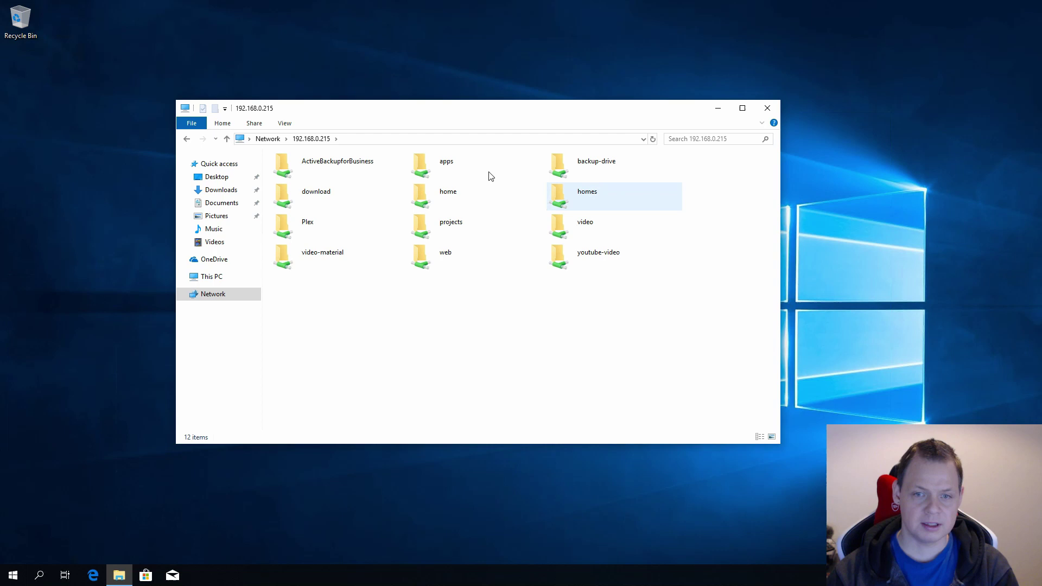
Confirm youtube-video is empty, then choose Map network drive from its context menu.
right_click(593, 257)
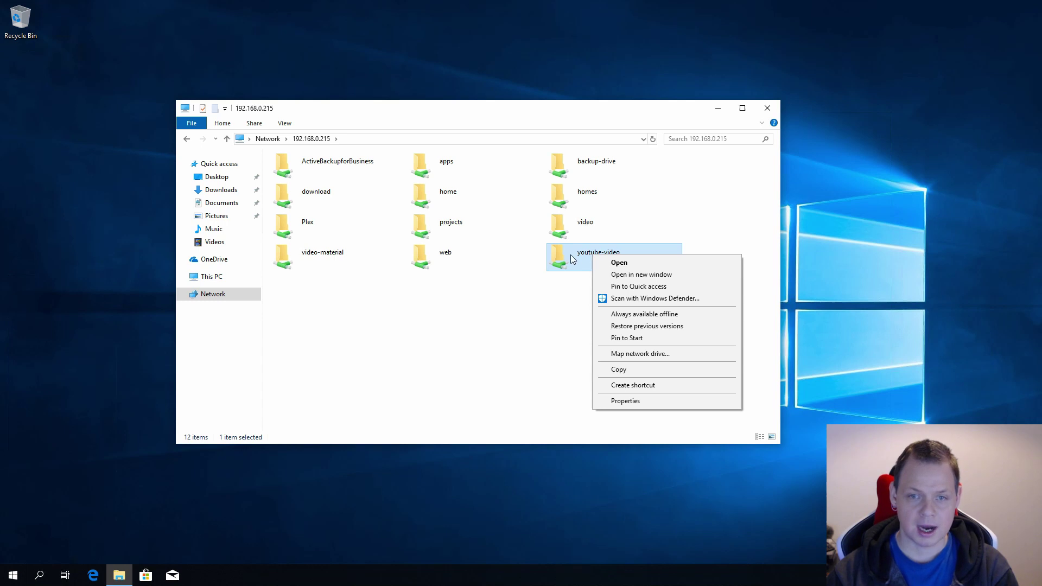
double_click(572, 254)
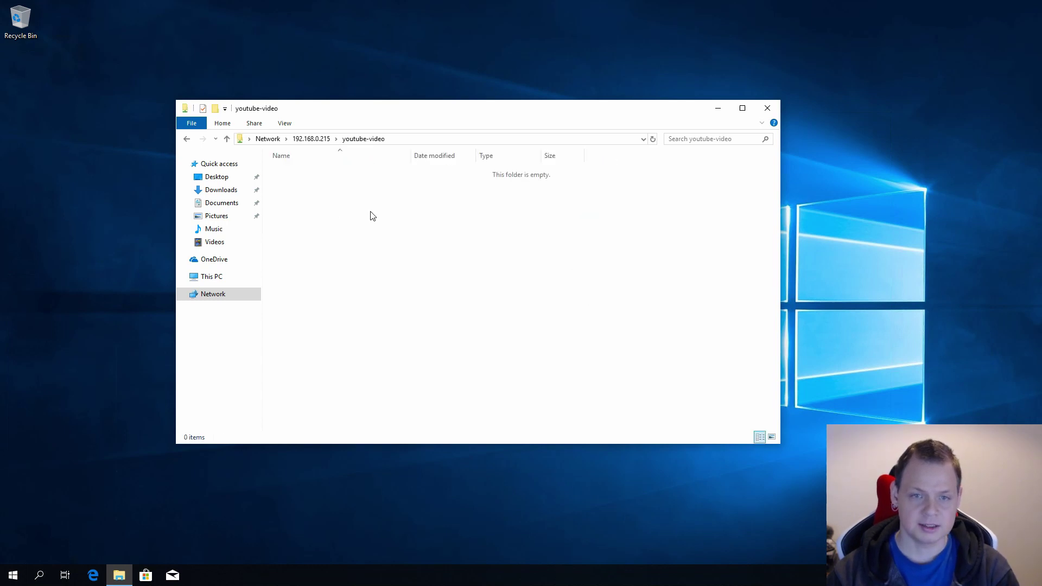
left_click(186, 140)
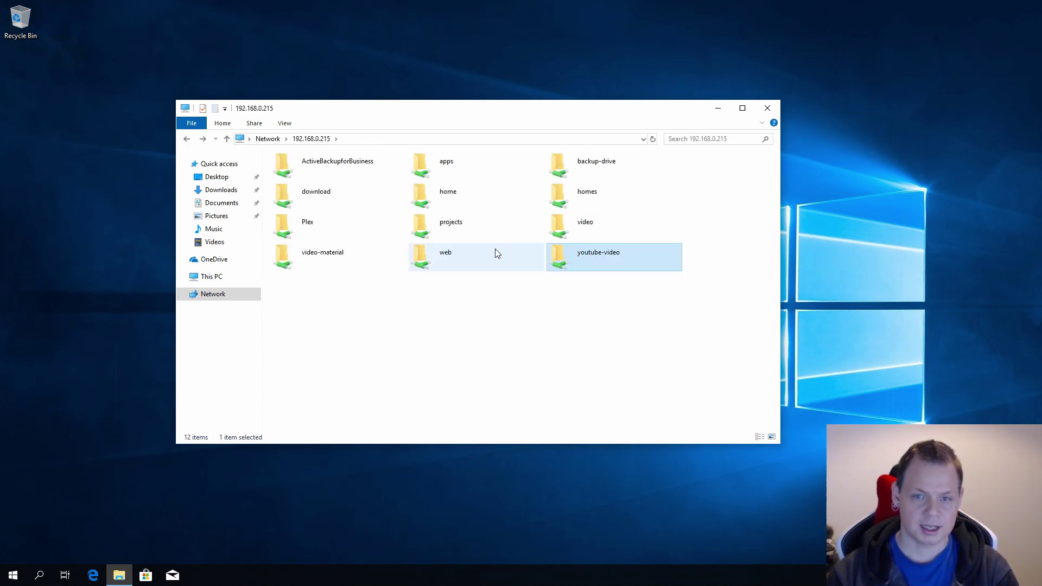
right_click(604, 260)
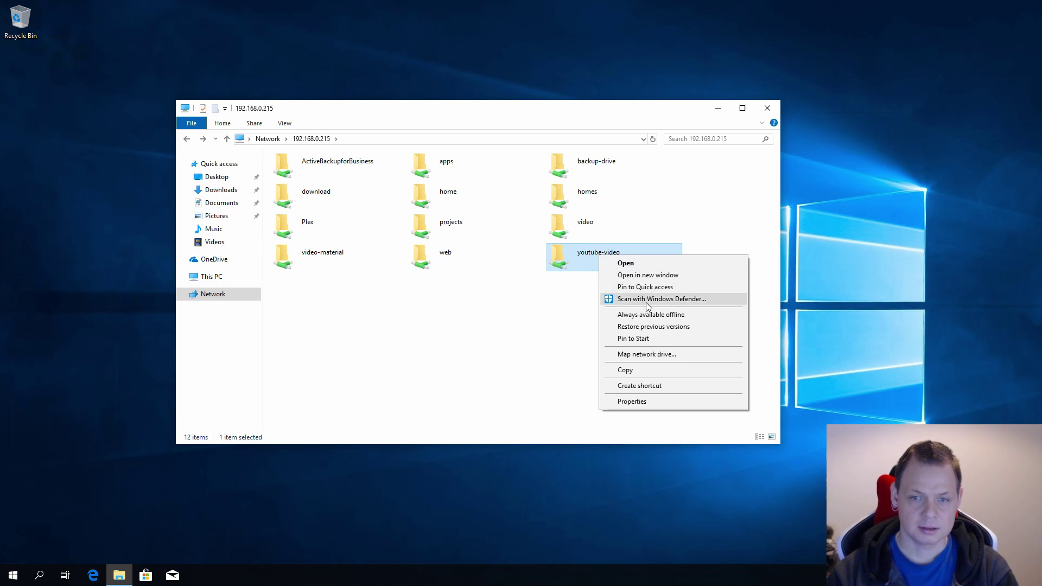
left_click(642, 356)
Map youtube-video to drive Q:, reconnecting at sign-in with the saved credentials.
left_click(427, 266)
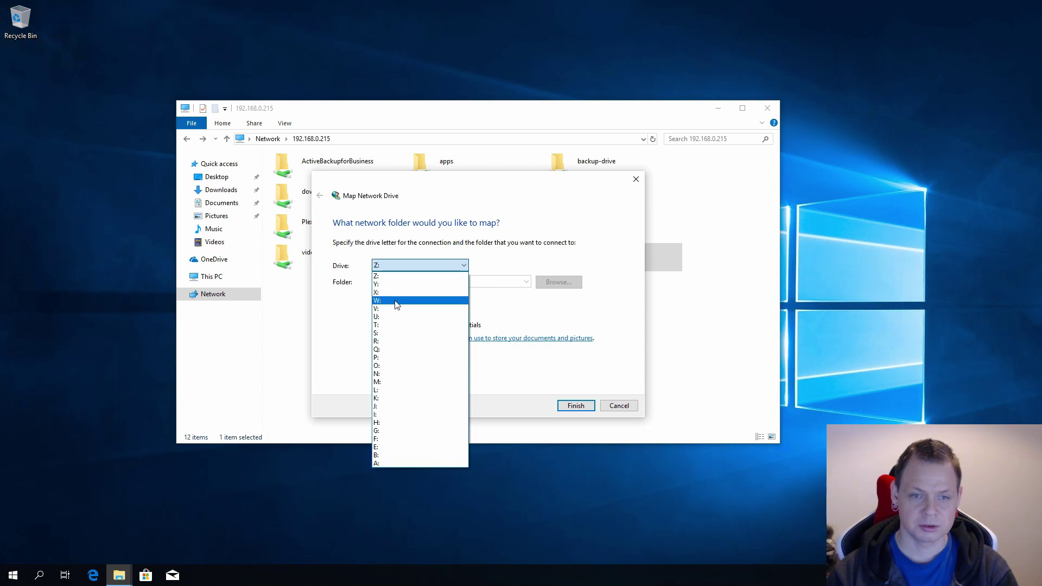
left_click(390, 351)
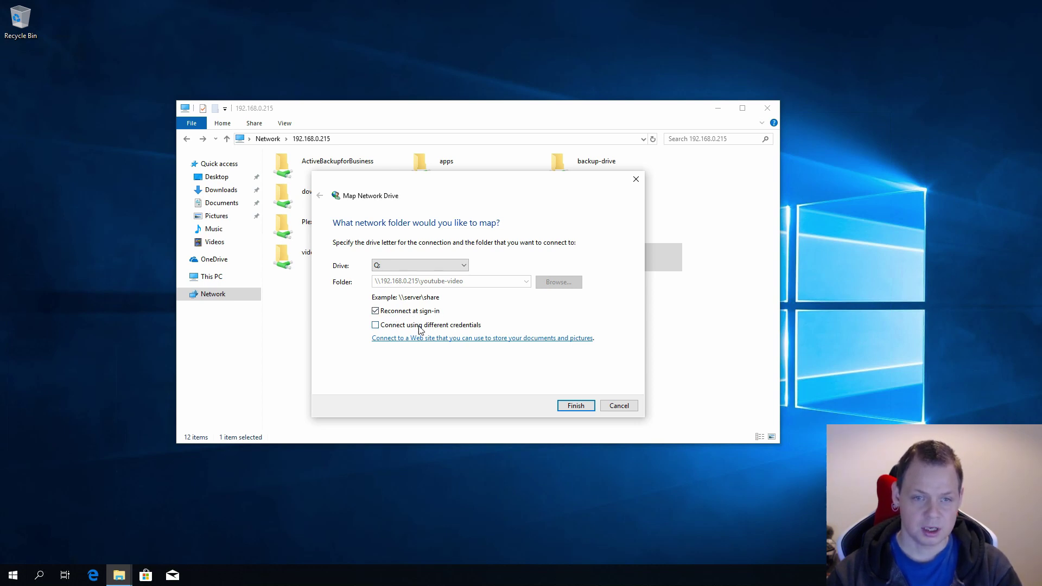
left_click(375, 326)
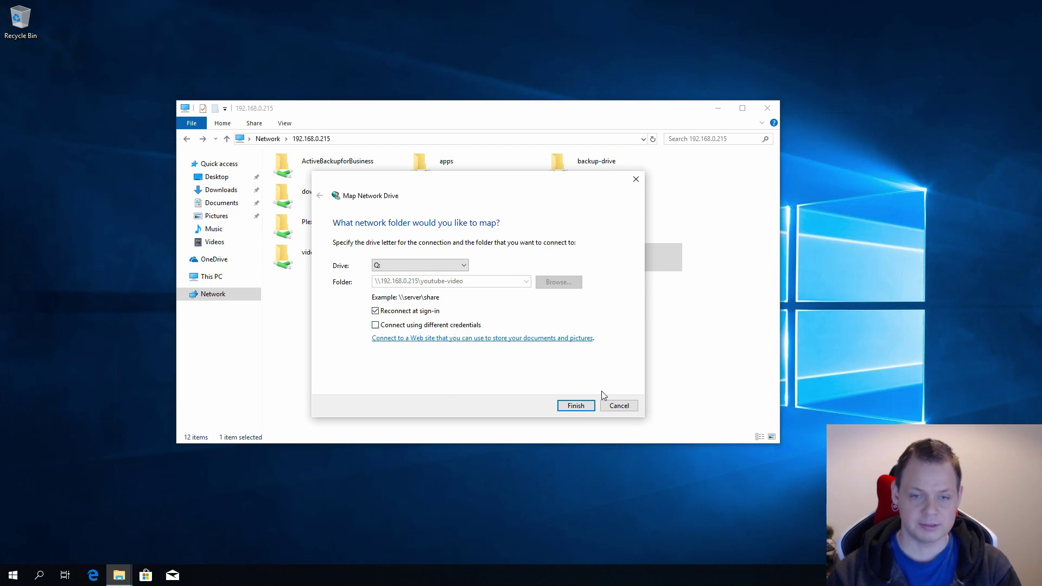
left_click(575, 408)
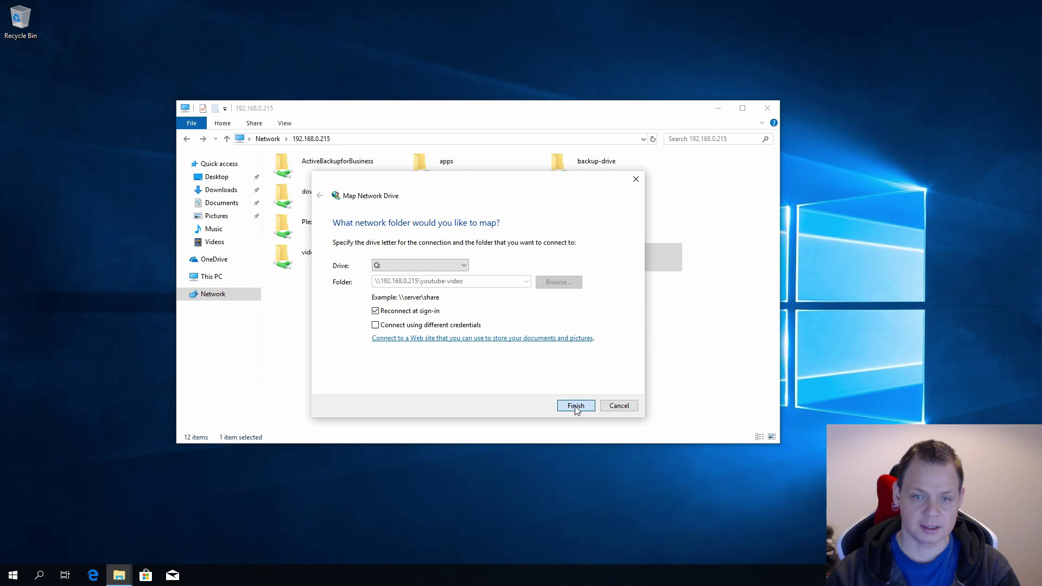
Close the server window, find youtube-video (Q:) under This PC's Network locations, and open it.
left_click(766, 109)
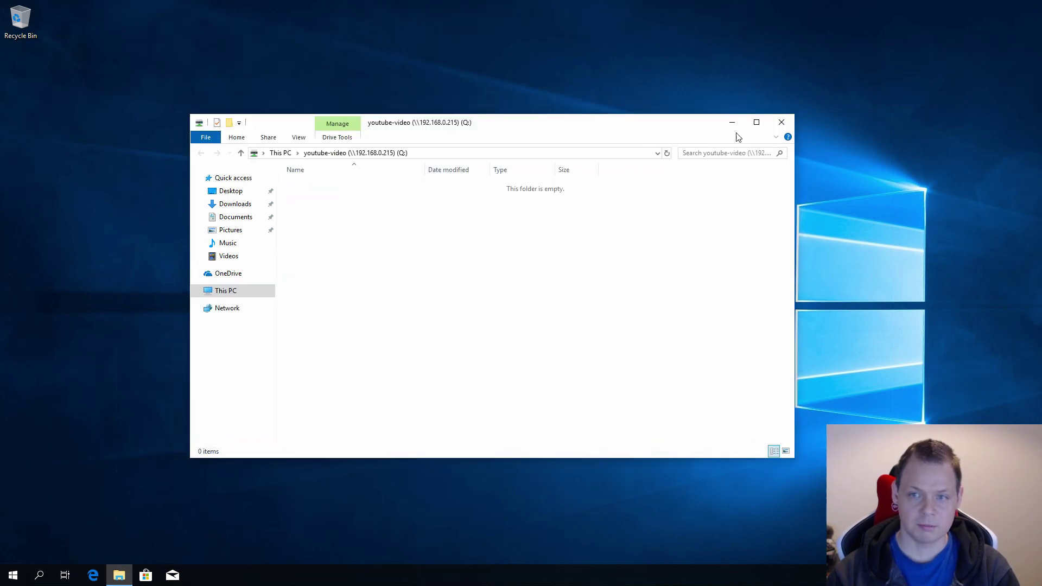
left_click(280, 153)
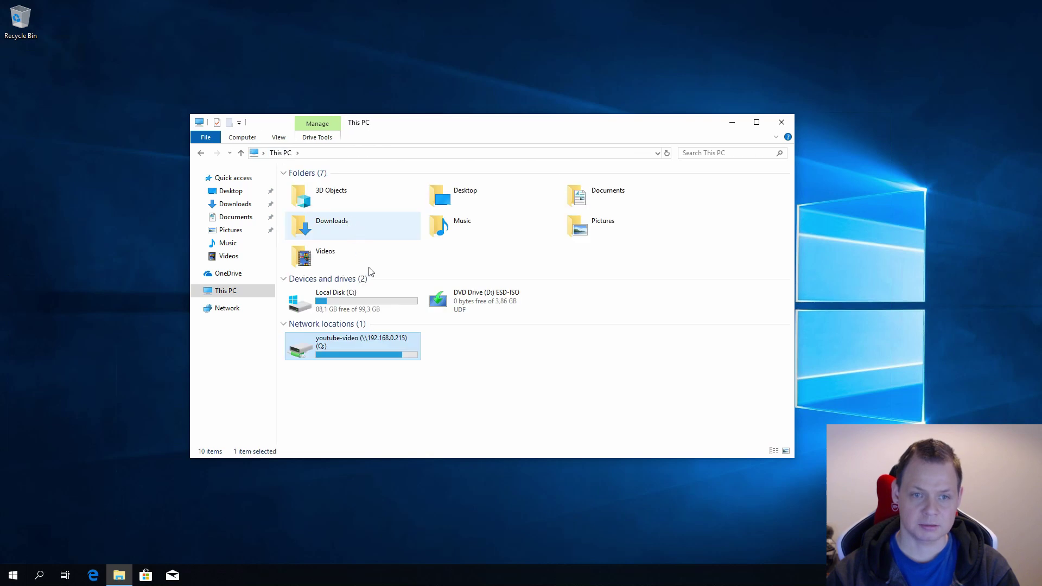
left_click(460, 355)
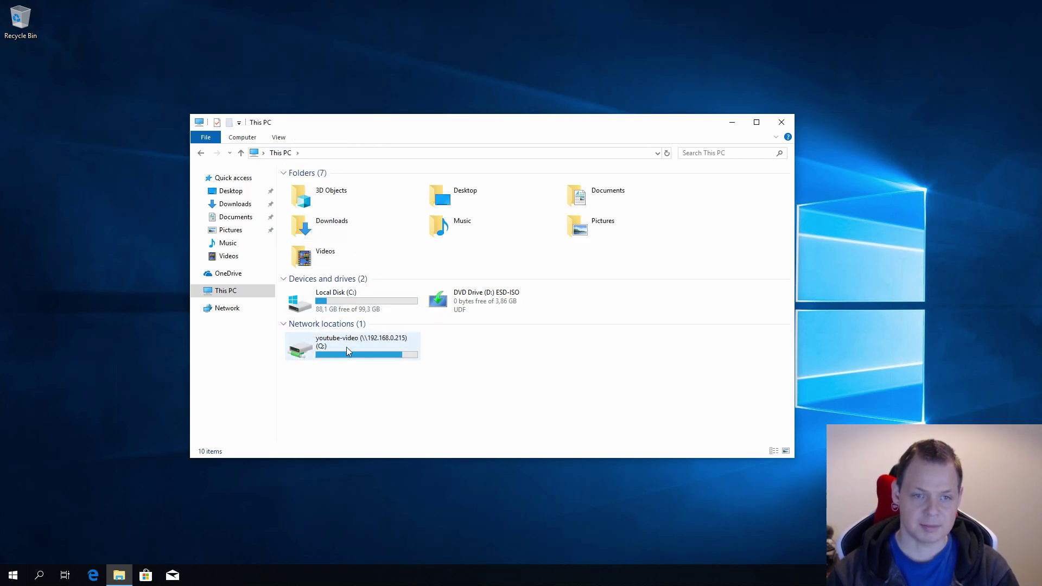
double_click(369, 346)
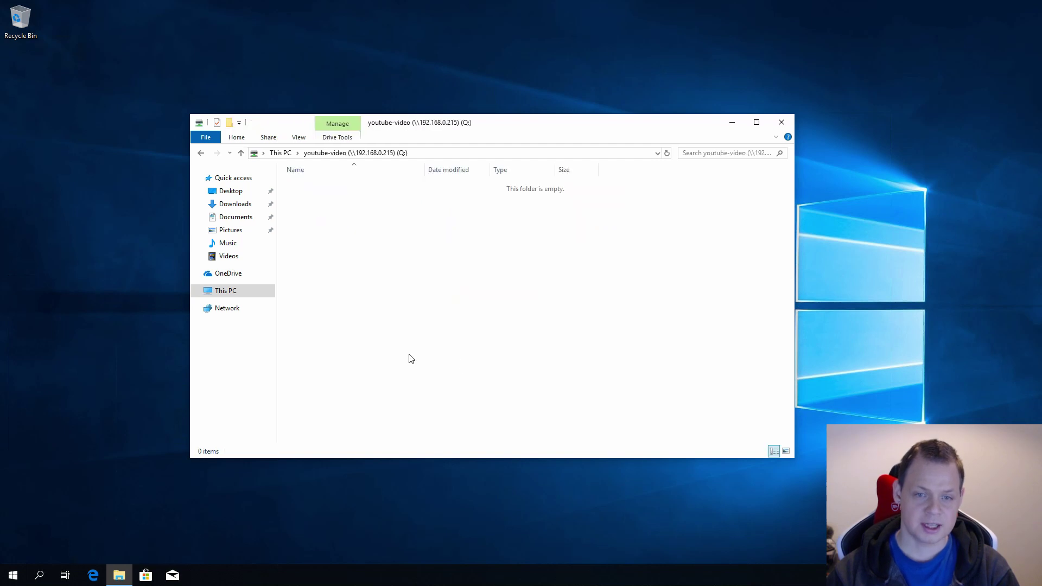